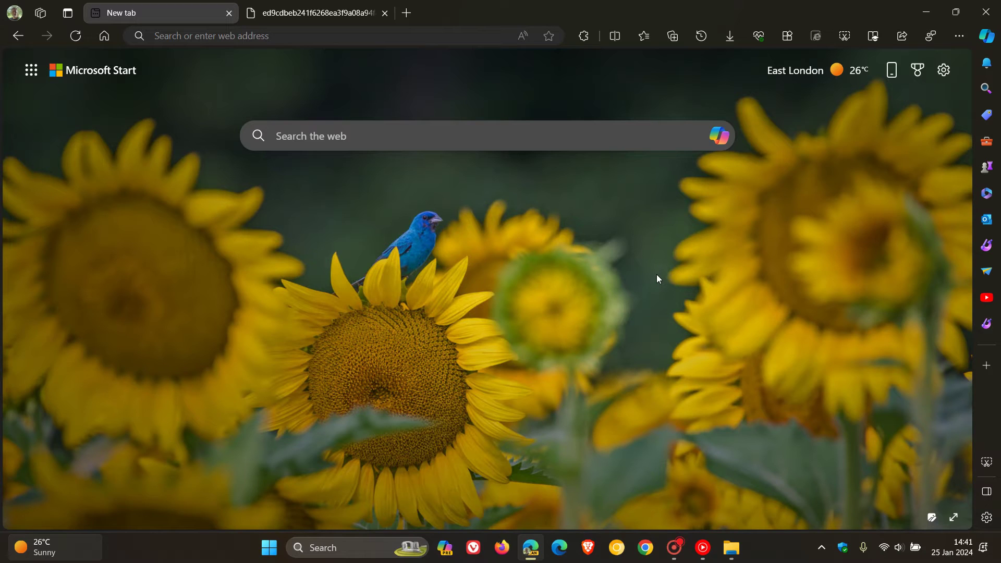
Step: Open the Extensions dropdown from the toolbar's puzzle-piece button on the new tab page
click(583, 36)
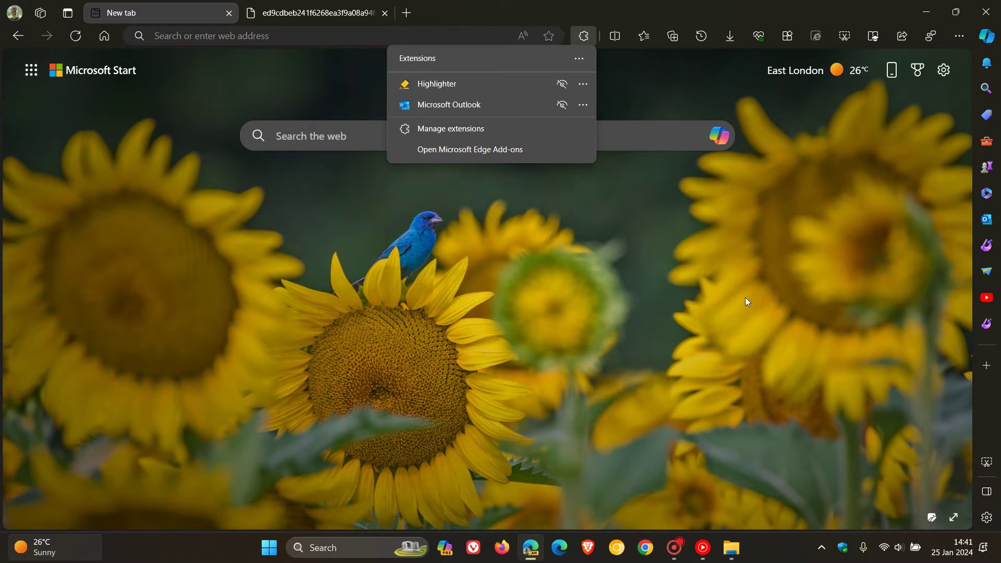
Step: Dismiss the Extensions popup, leaving the Microsoft Start new tab page in view
click(745, 297)
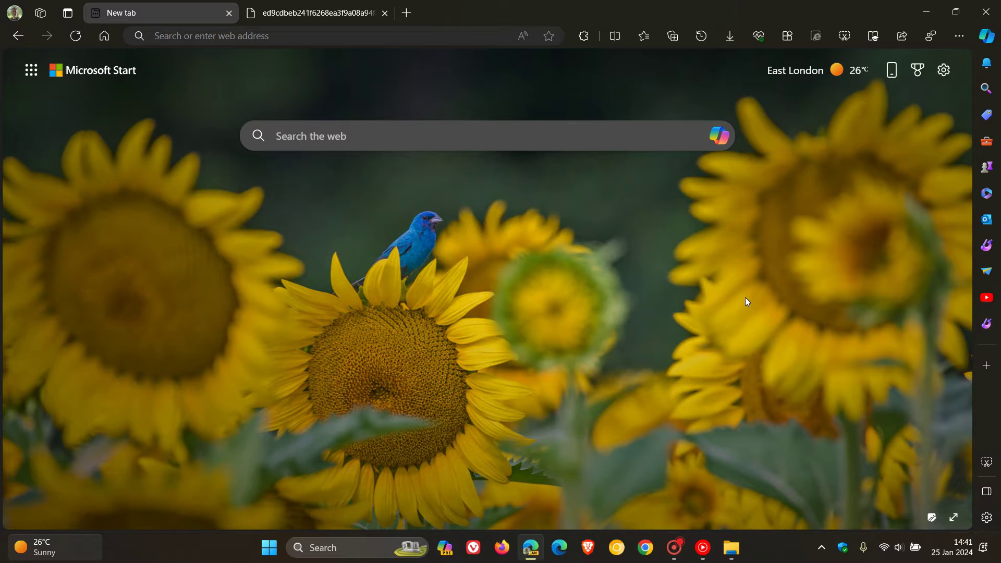
click(758, 37)
click(959, 38)
click(851, 259)
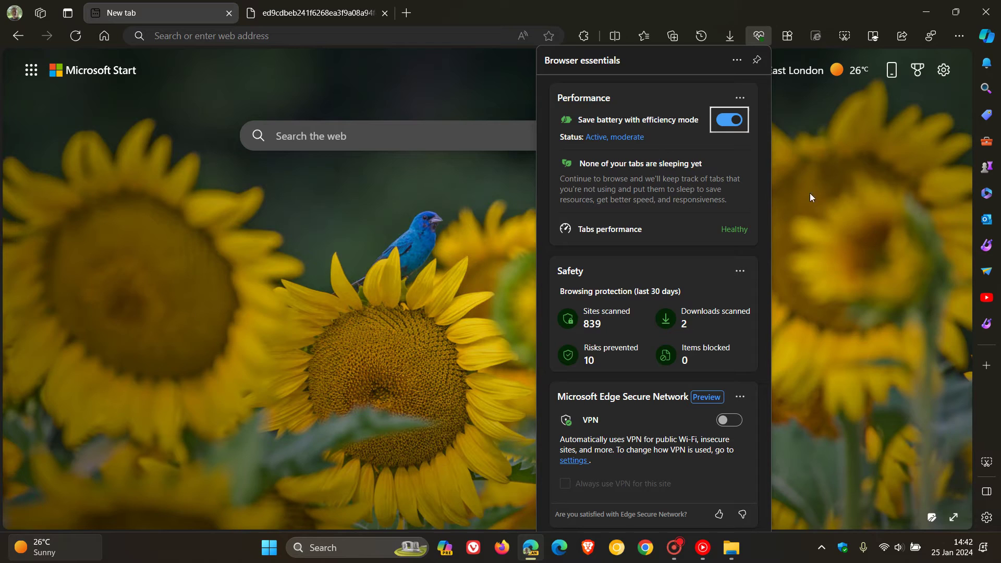
click(842, 218)
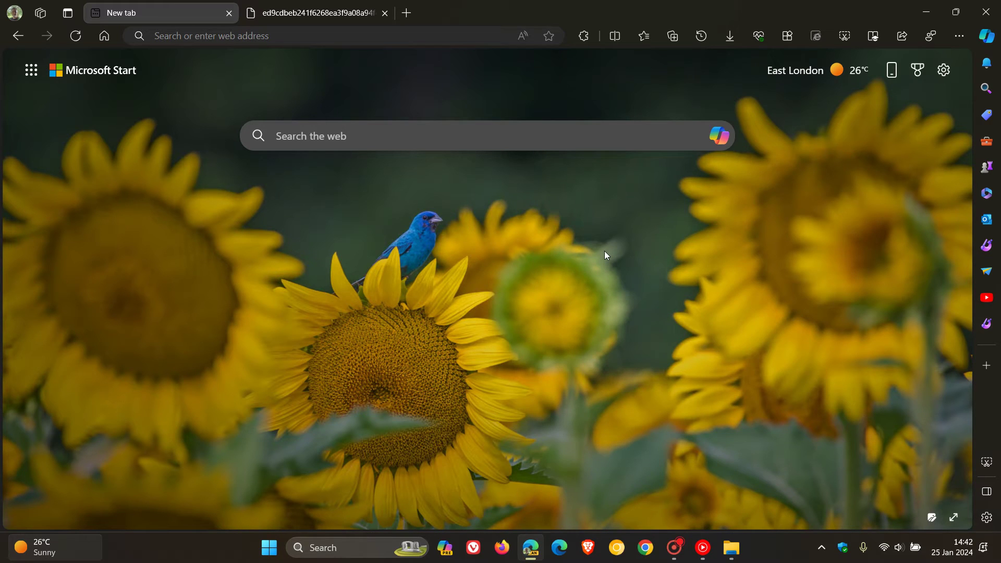
Step: Switch to the second tab showing the disquscdn Browser essentials screenshot
click(306, 15)
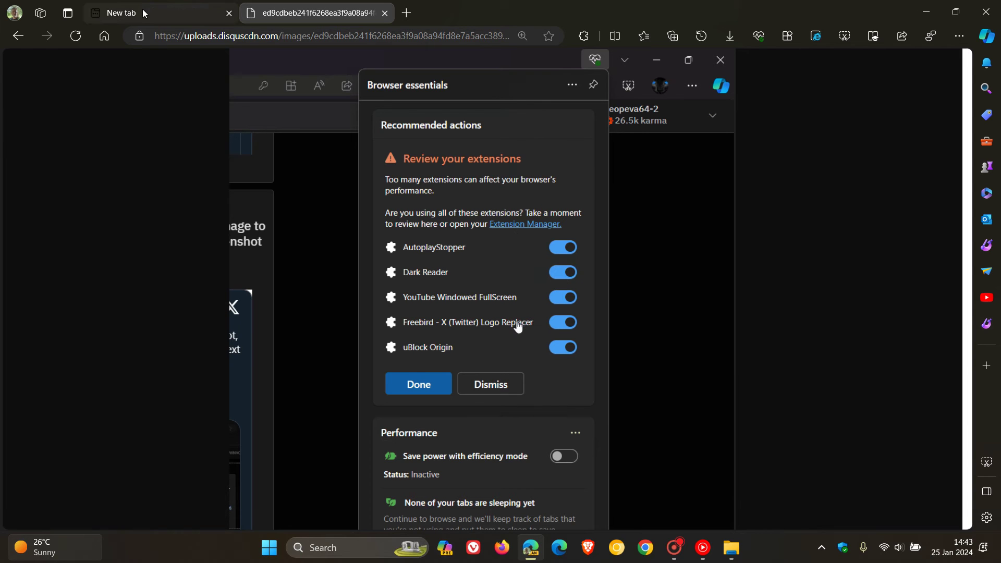
click(211, 13)
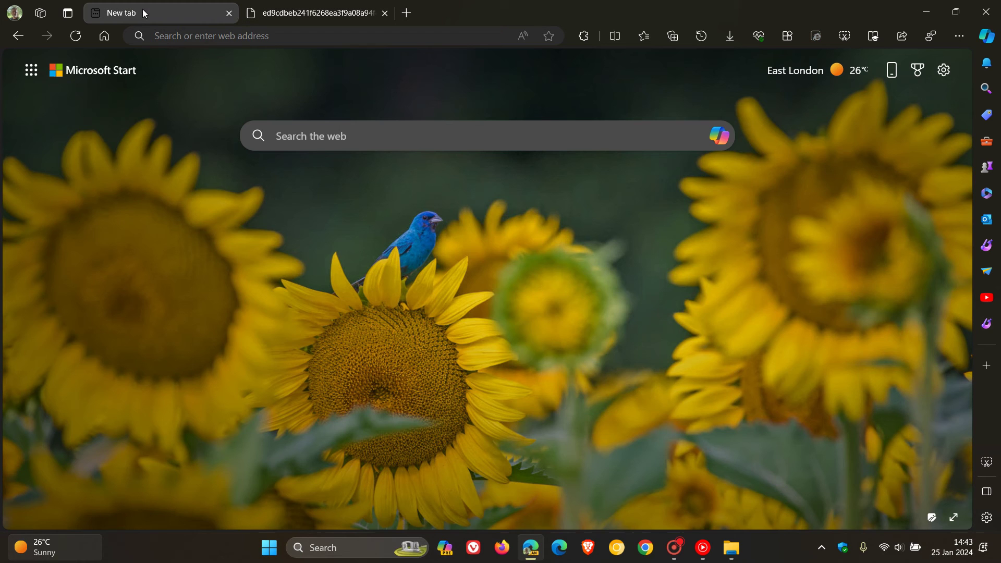
click(583, 36)
click(704, 280)
click(313, 13)
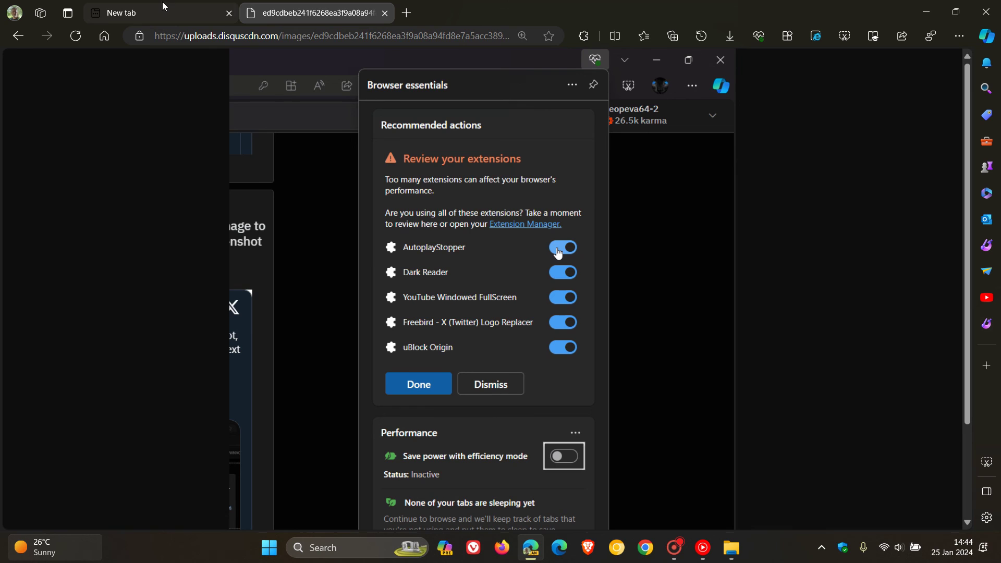
Step: Switch back to the 'New tab' tab with the sunflower background
click(145, 14)
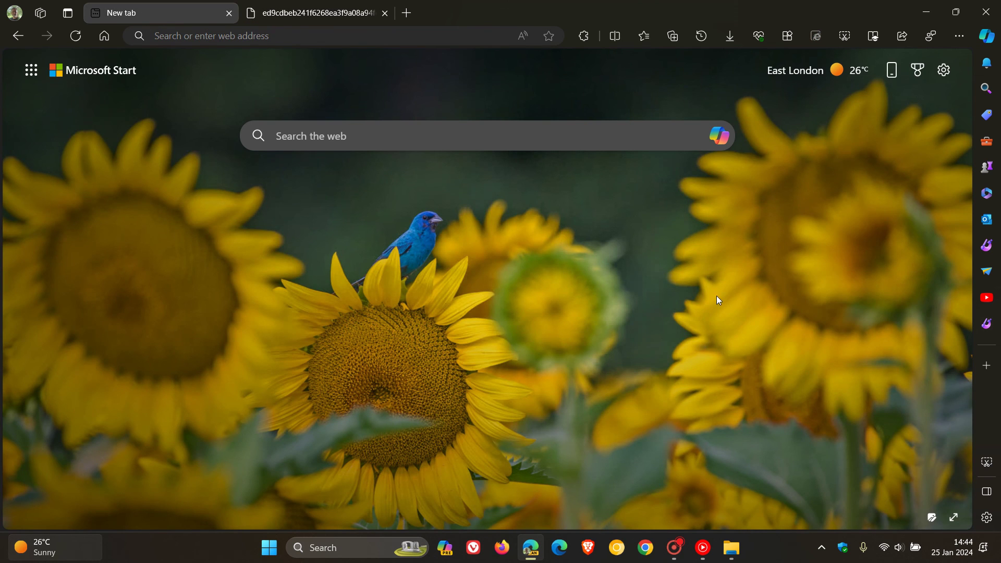